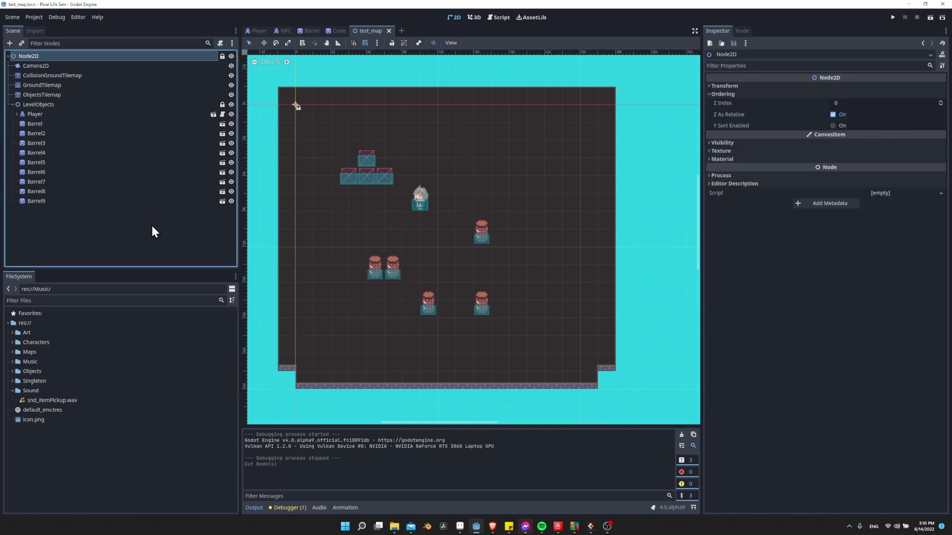
Add an AudioStreamPlayer node as a child of test_map's Node2D root.
right_click(23, 55)
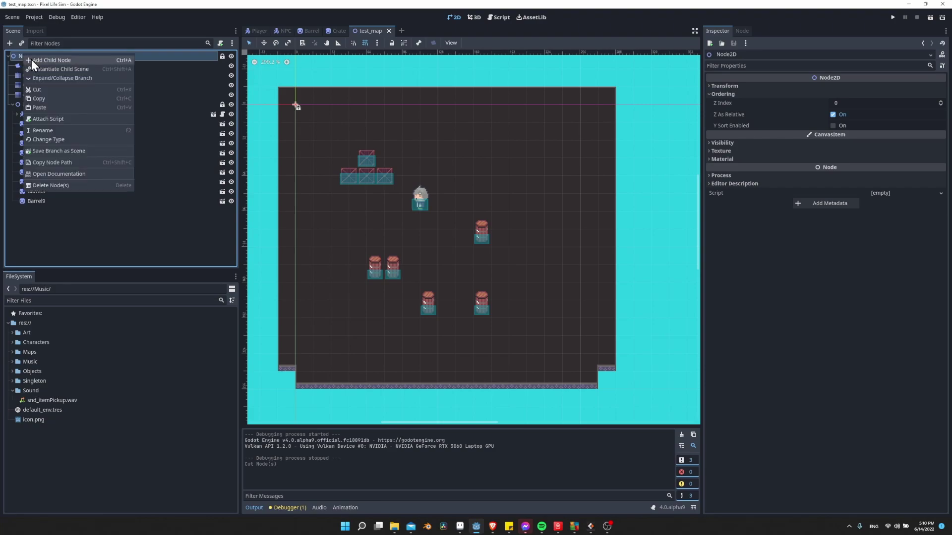
left_click(31, 59)
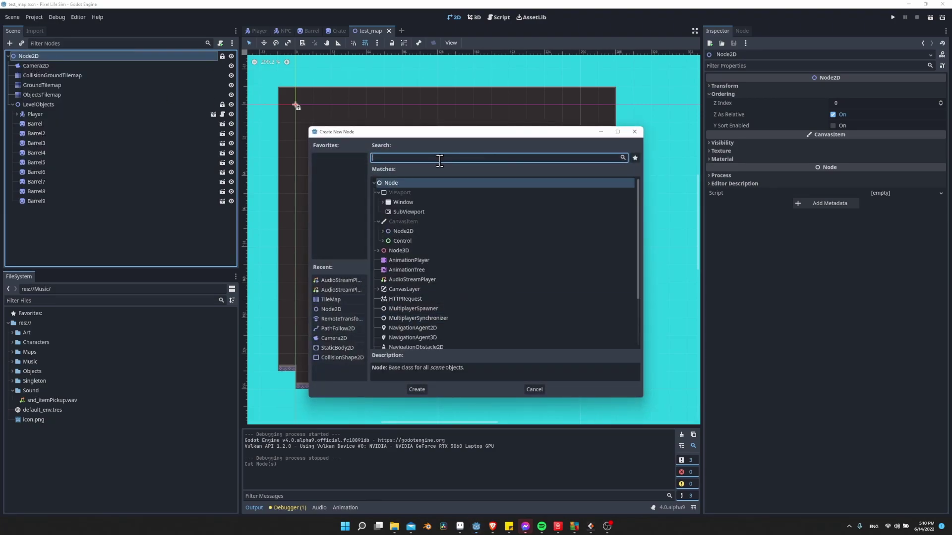
type("audio")
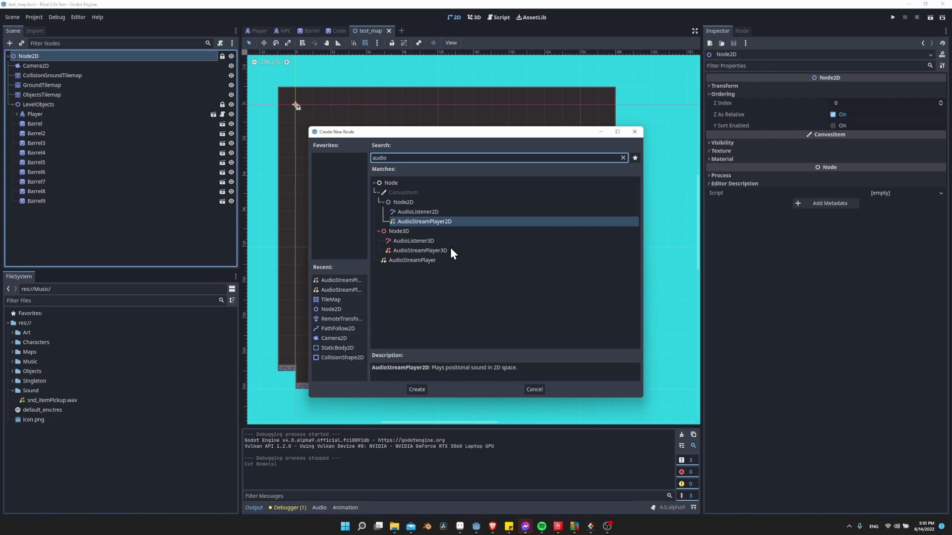
left_click(439, 260)
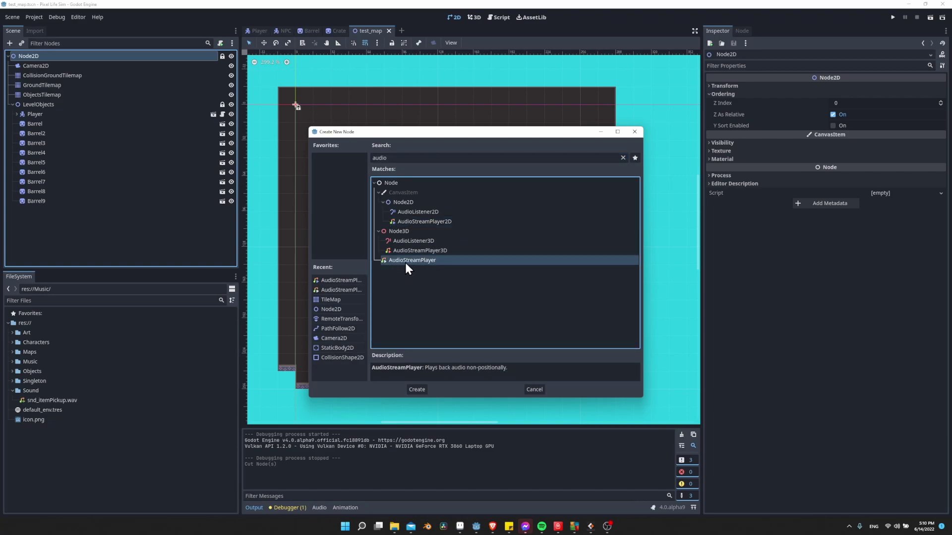
left_click(418, 389)
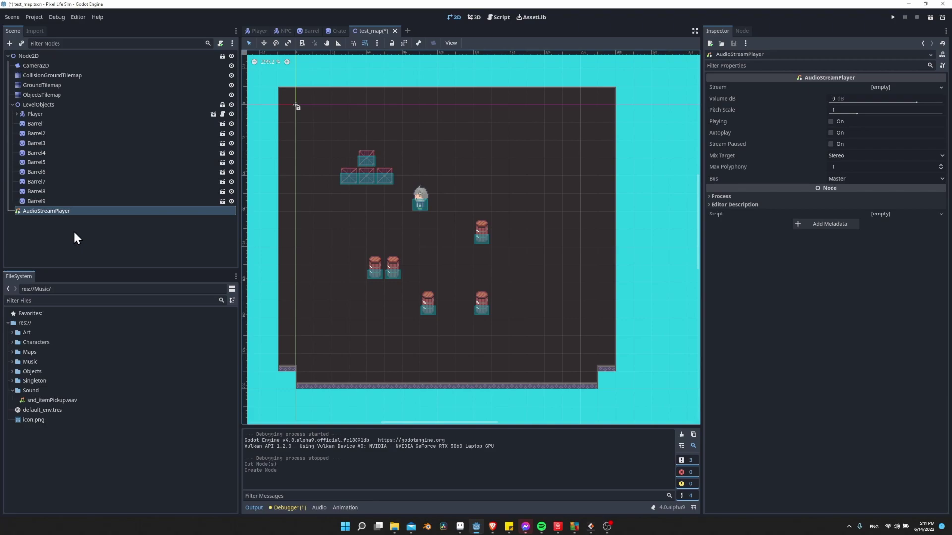
Save the scene and assign the Music folder's adventureland mp3 as the AudioStreamPlayer's Stream.
key("ctrl+s")
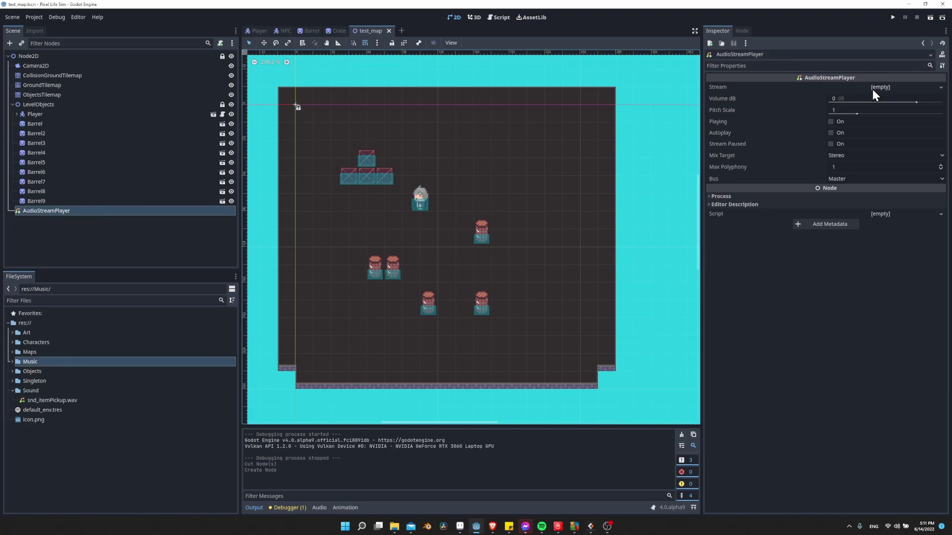
left_click(12, 361)
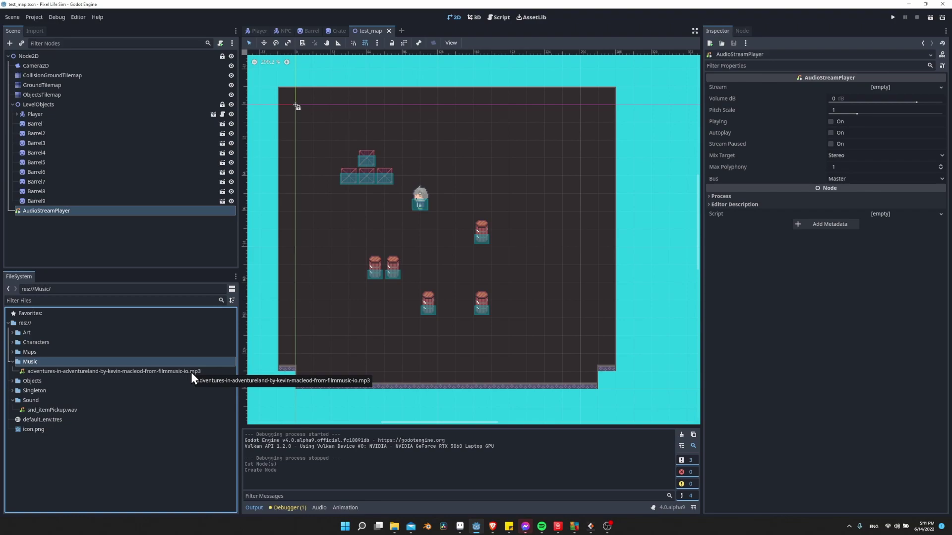
left_click_drag(145, 373, 869, 88)
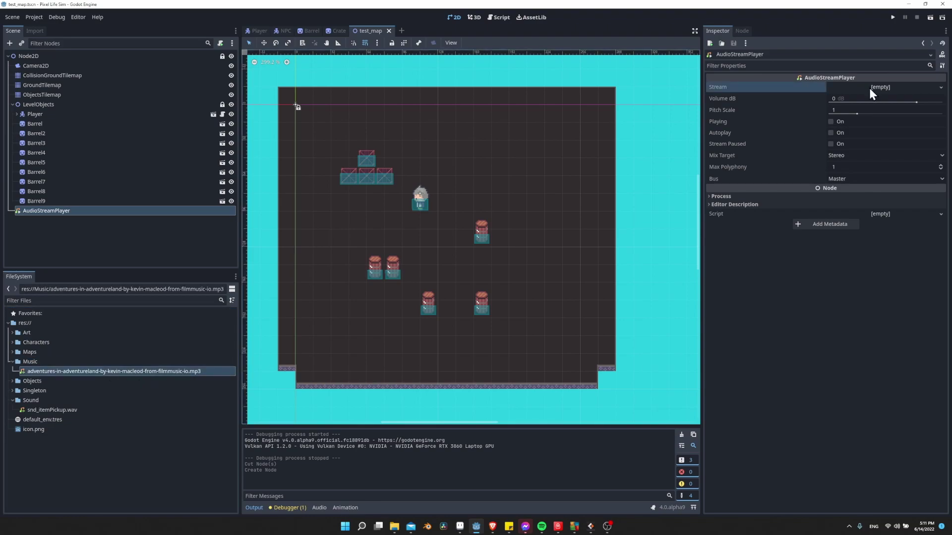
left_click(938, 87)
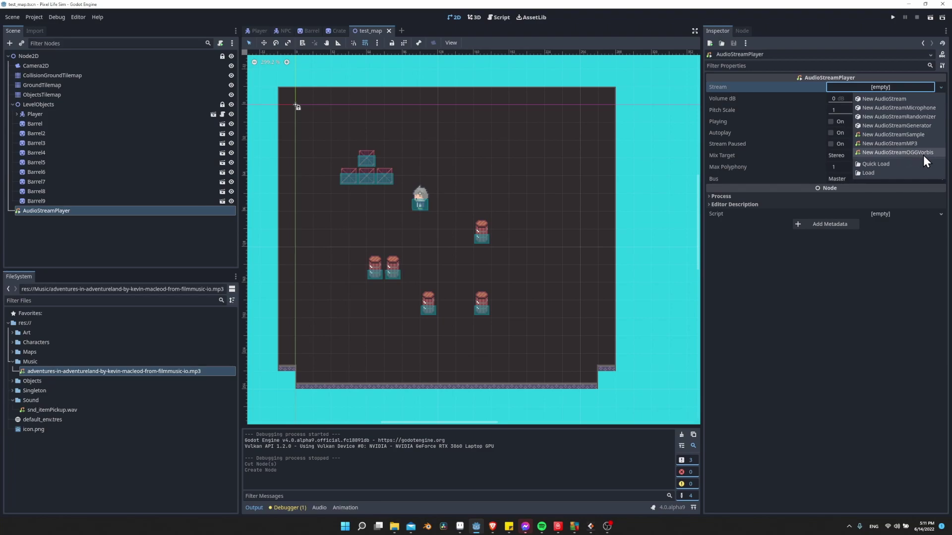
left_click(813, 248)
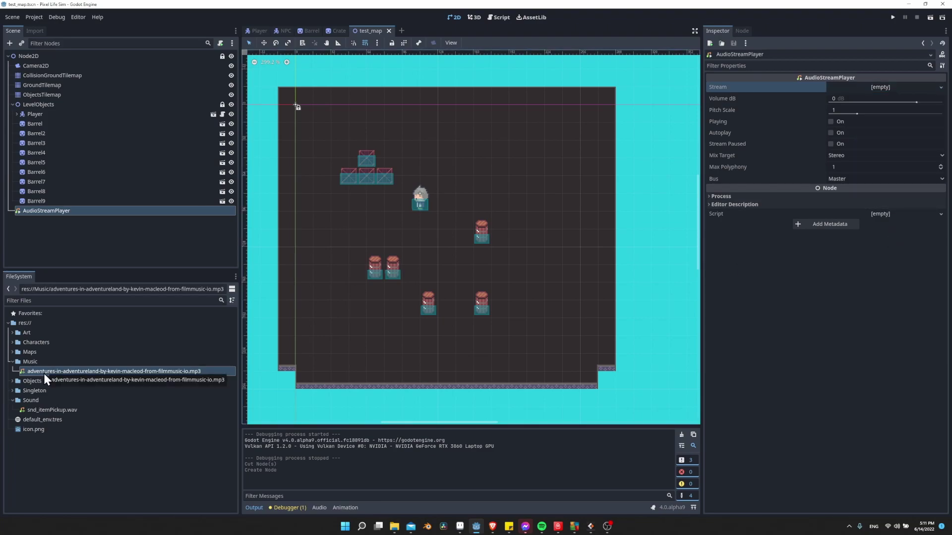
left_click_drag(37, 372, 854, 90)
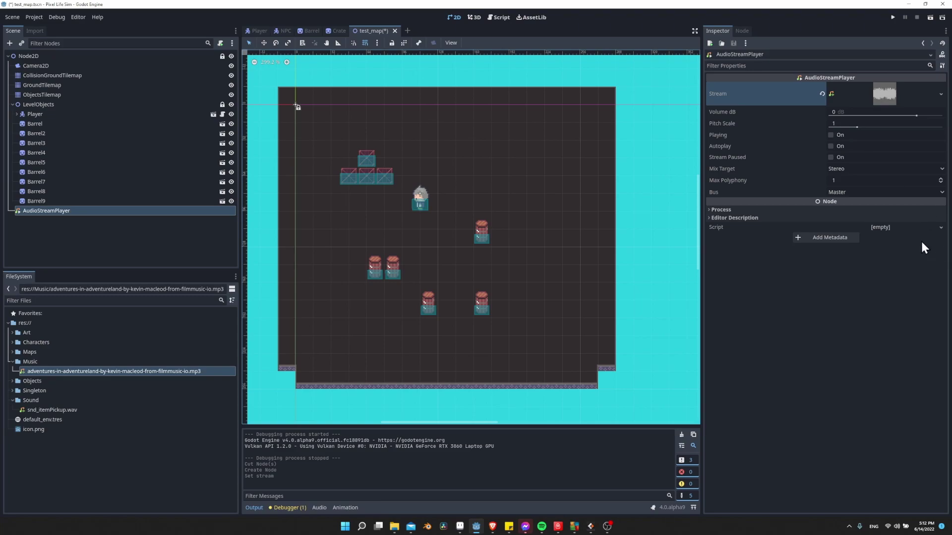
Enable Autoplay, save, and set the AudioStreamPlayer's Volume dB to -20.
left_click(830, 146)
key("ctrl+s")
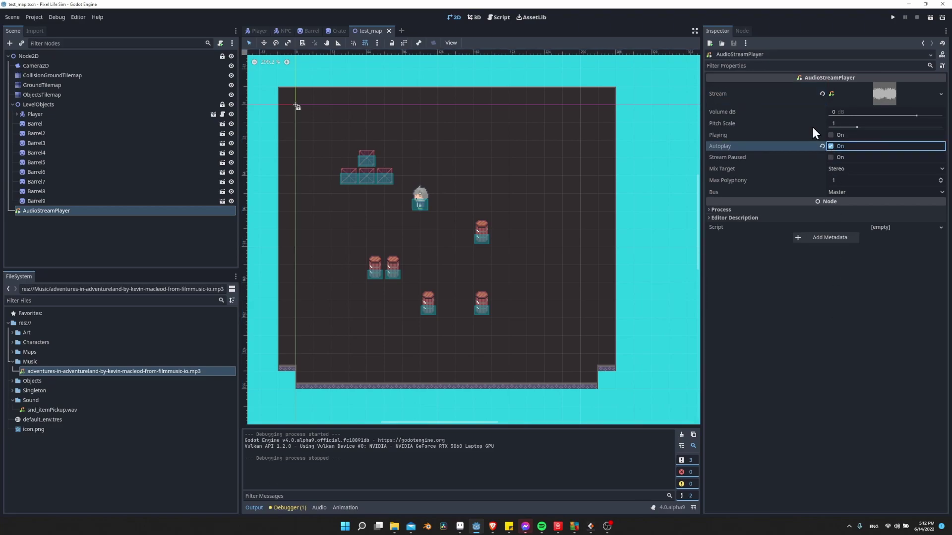
left_click(850, 109)
left_click(850, 111)
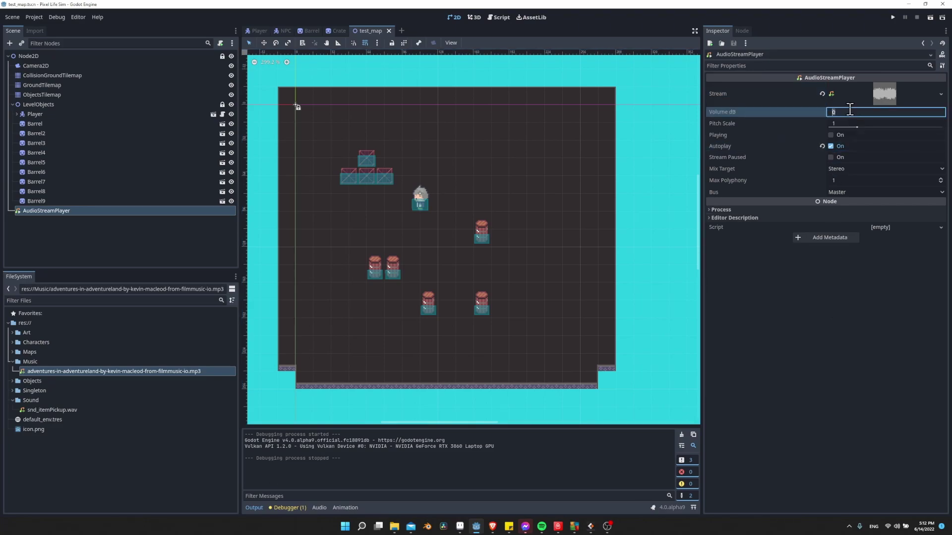
type("-20")
key("Return")
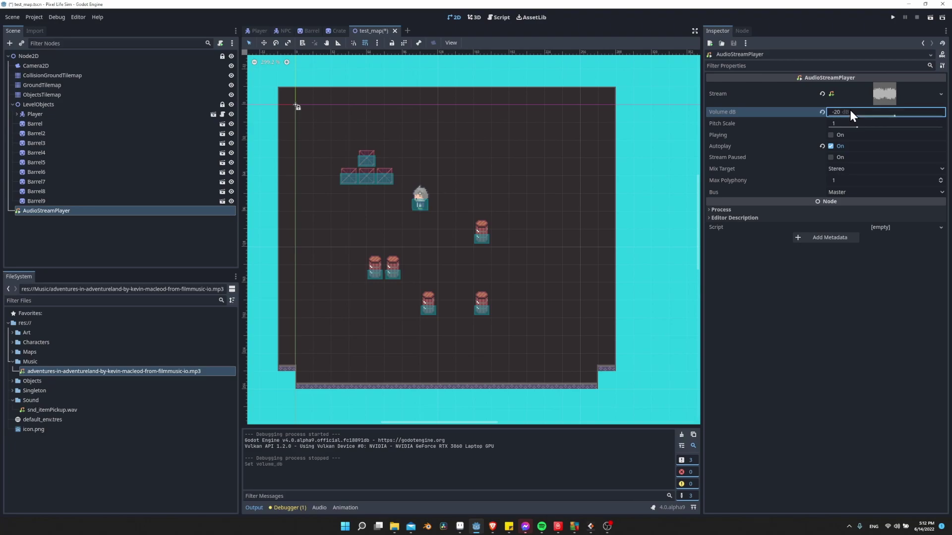
left_click(893, 17)
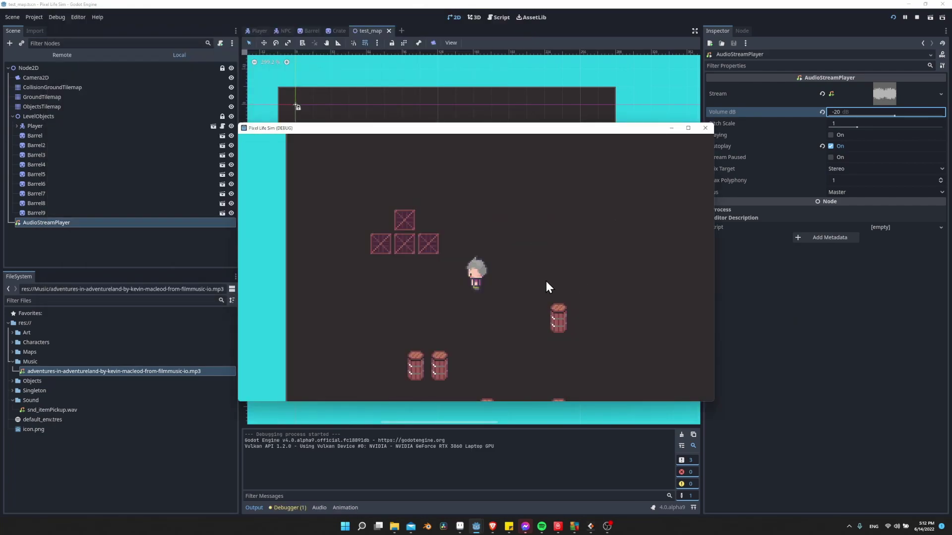
key("Up")
key("Right")
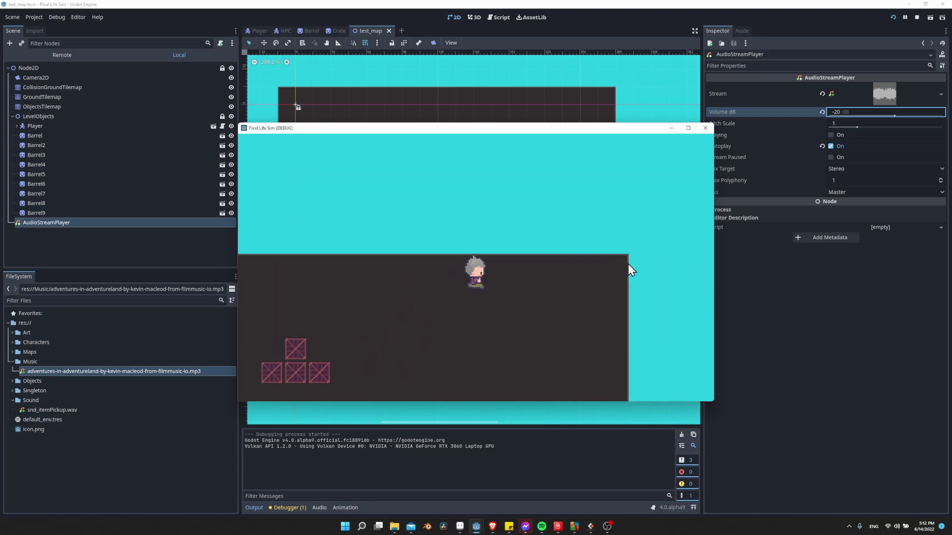
key("Up")
key("Left")
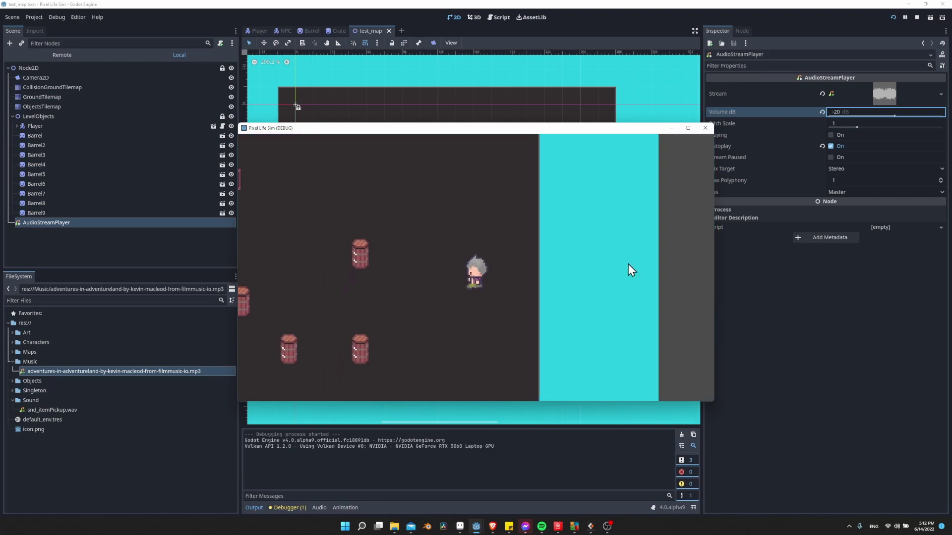
key("Down")
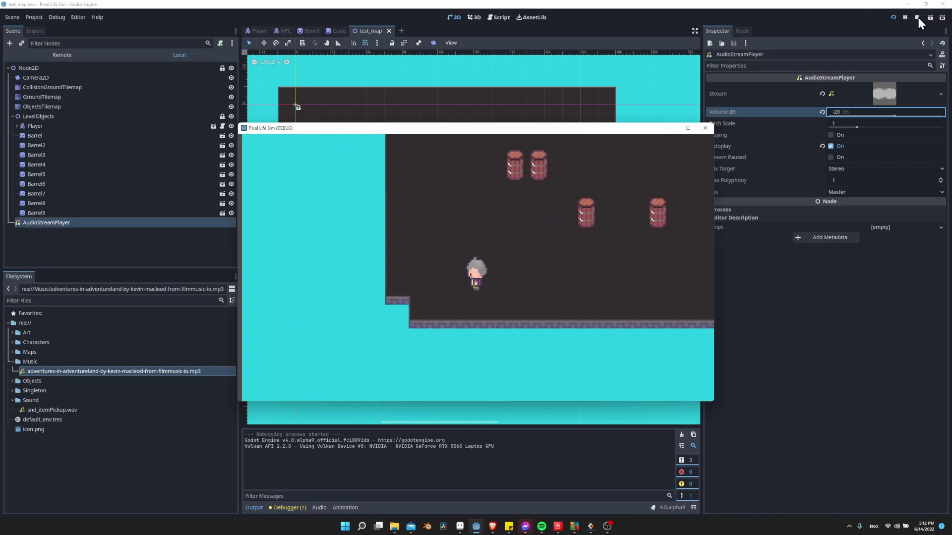
left_click(917, 17)
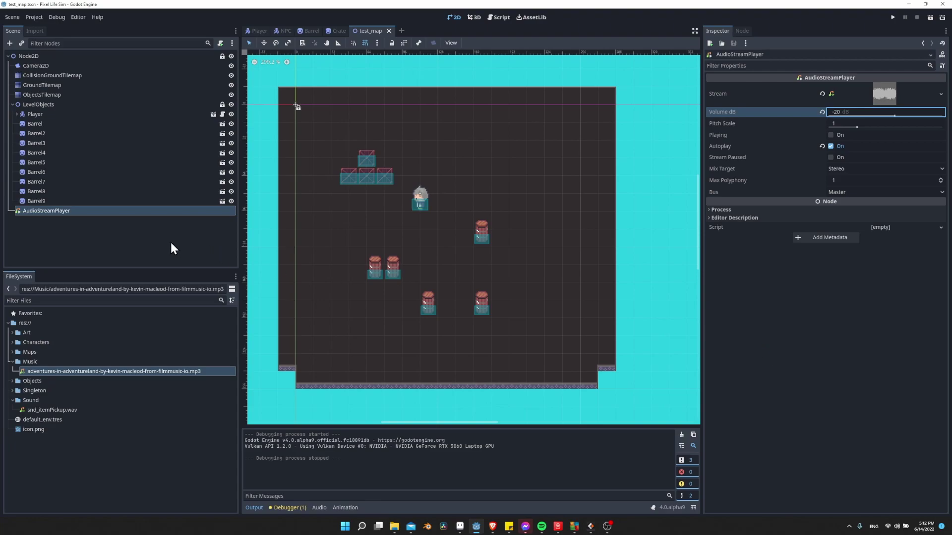
Delete the root-level AudioStreamPlayer node.
right_click(39, 211)
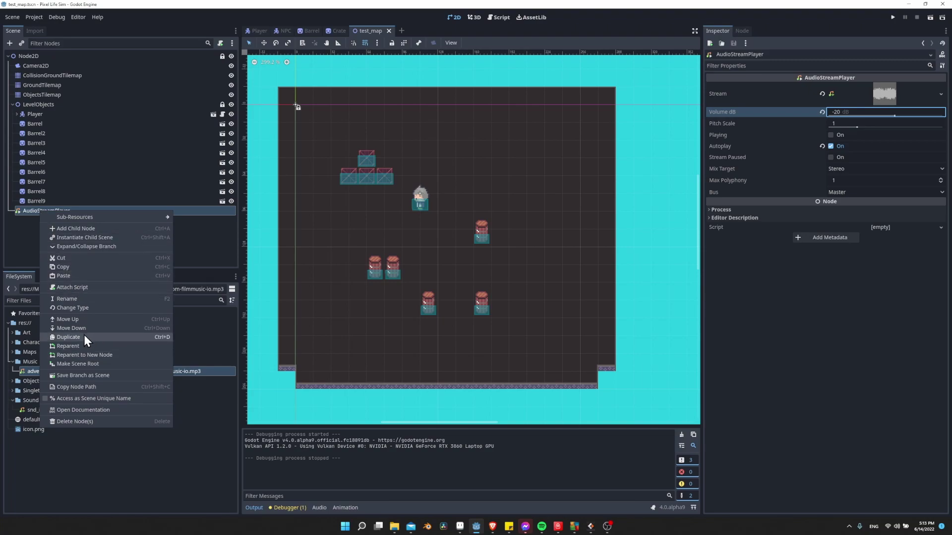
left_click(74, 421)
key("Return")
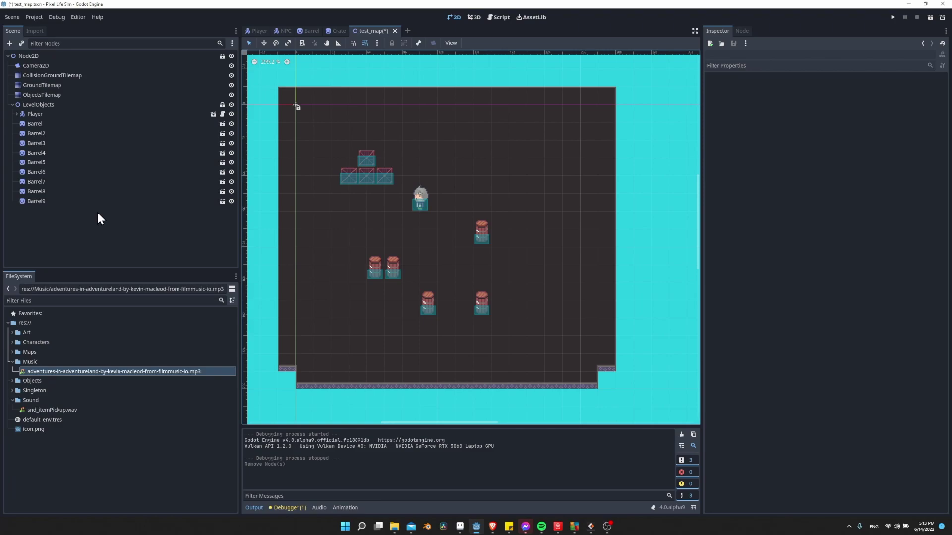
Add an AudioStreamPlayer2D child node under Barrel5.
left_click(483, 238)
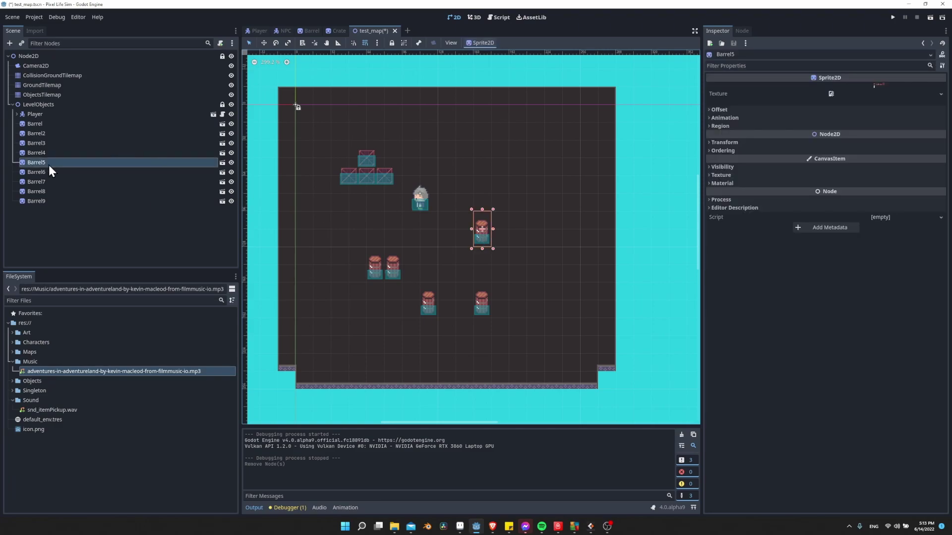
right_click(32, 163)
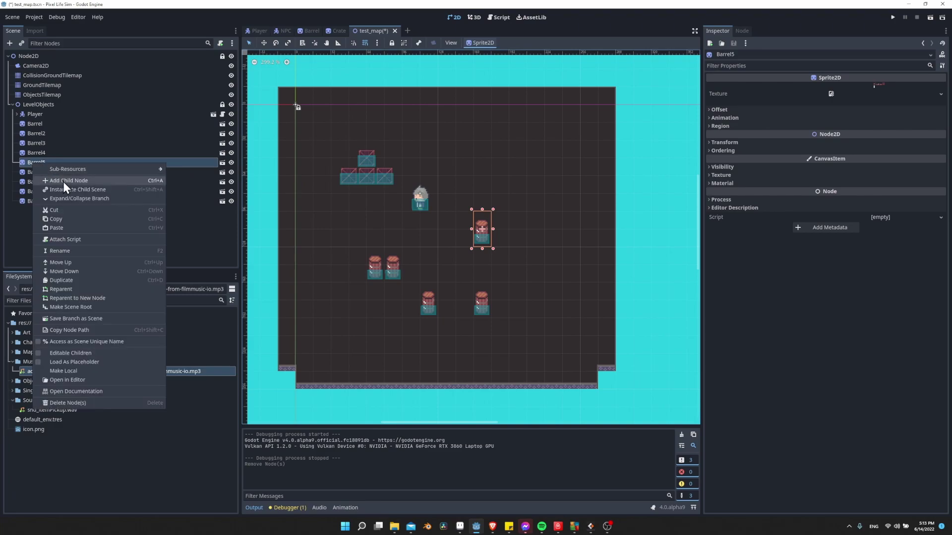
left_click(64, 180)
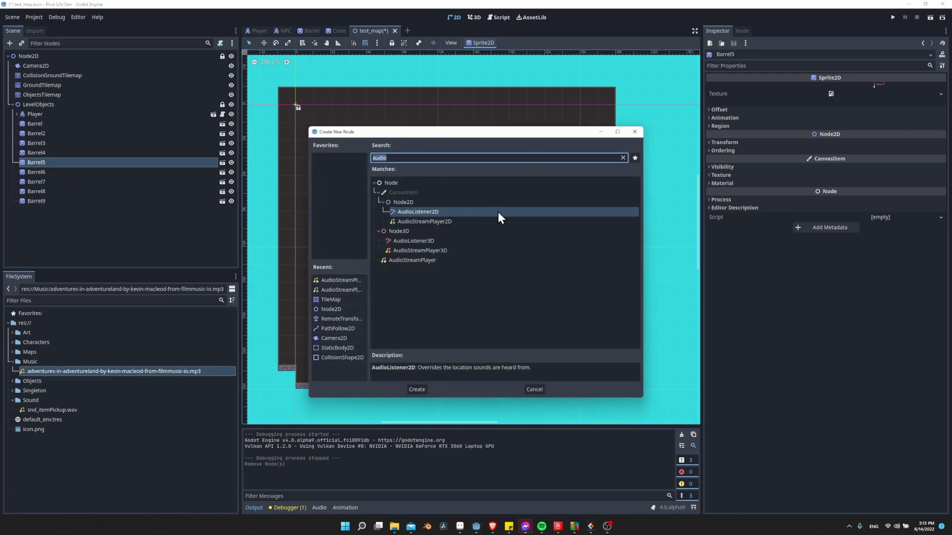
left_click(433, 222)
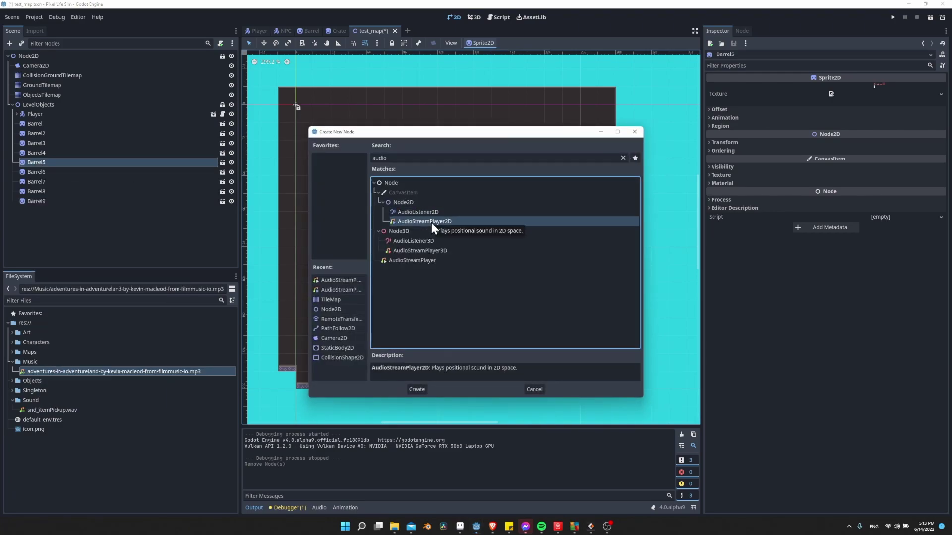
double_click(429, 222)
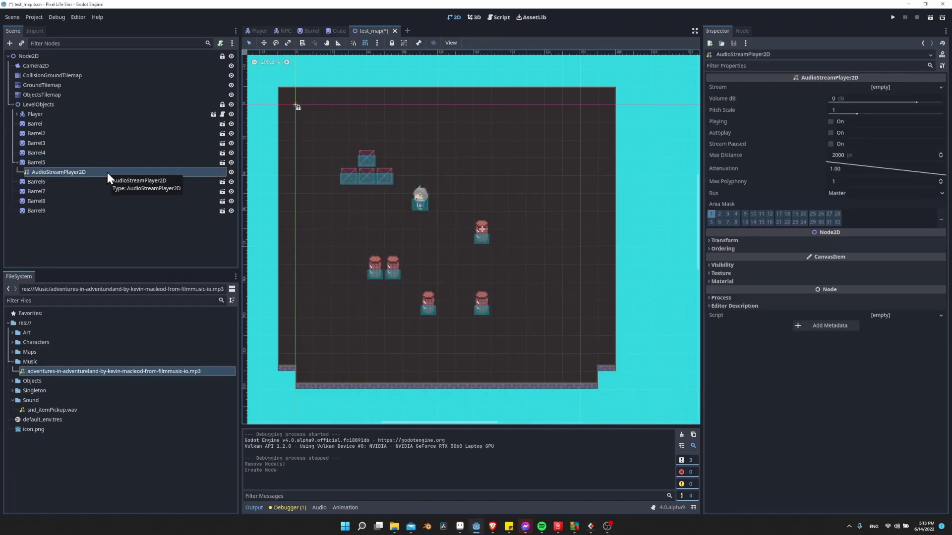
left_click(222, 162)
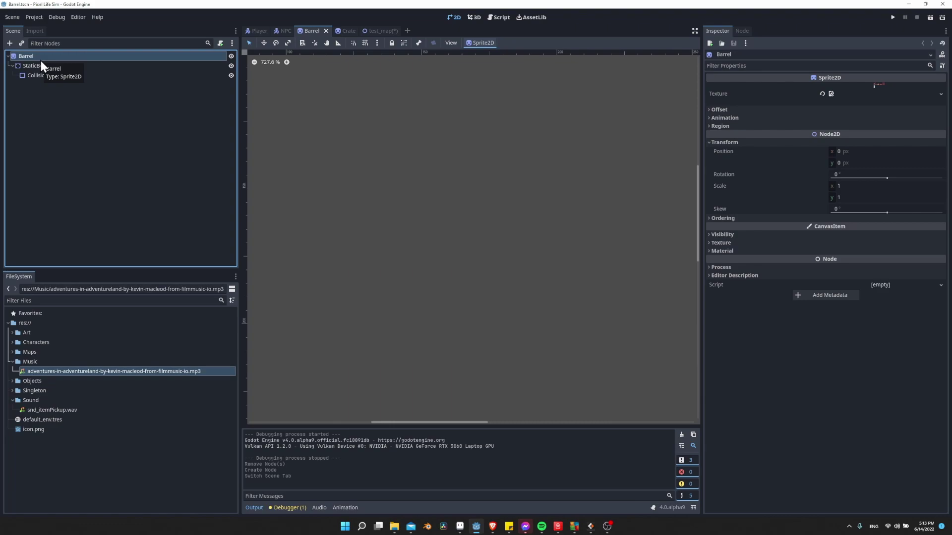
left_click(376, 31)
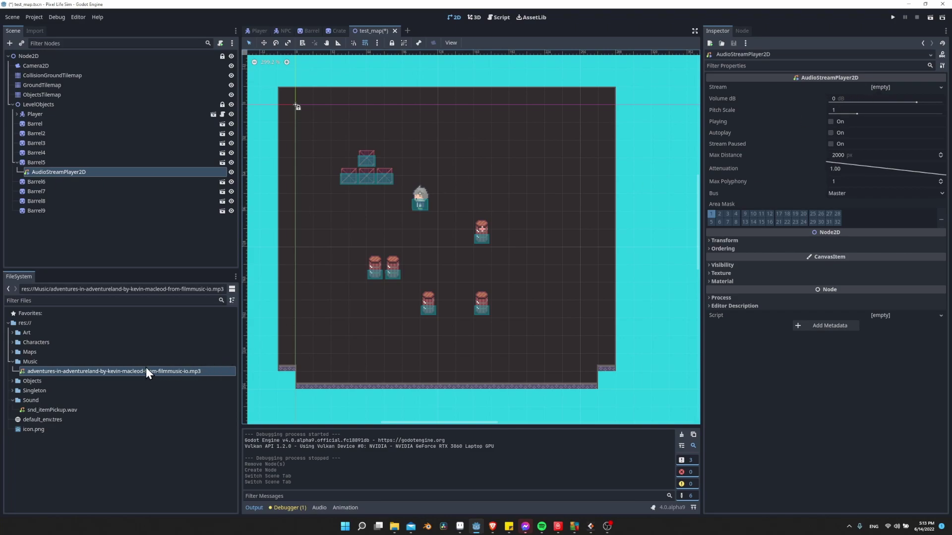
Give Barrel5's AudioStreamPlayer2D the adventureland mp3, Autoplay, Max Distance 100 and -20 dB volume.
left_click_drag(38, 371, 877, 85)
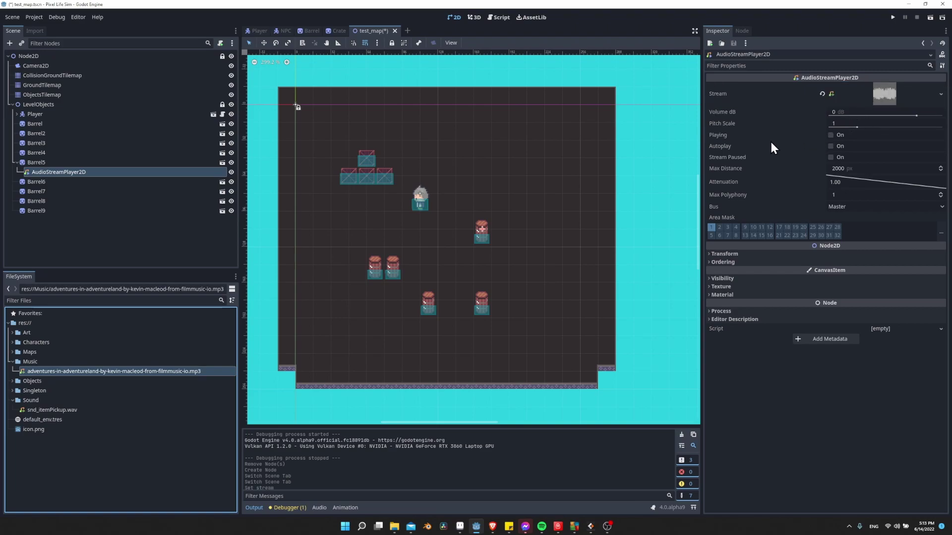
left_click(831, 147)
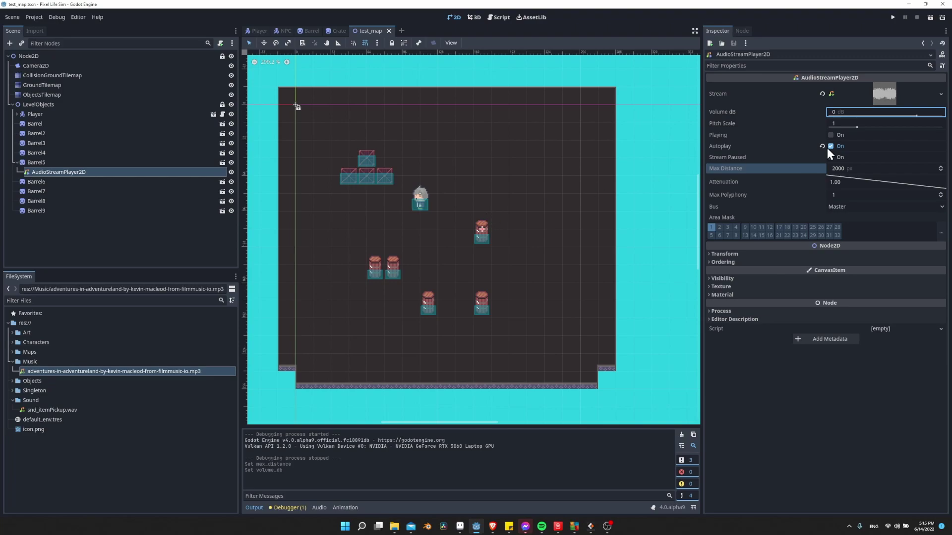
left_click(860, 168)
type("100")
key("Return")
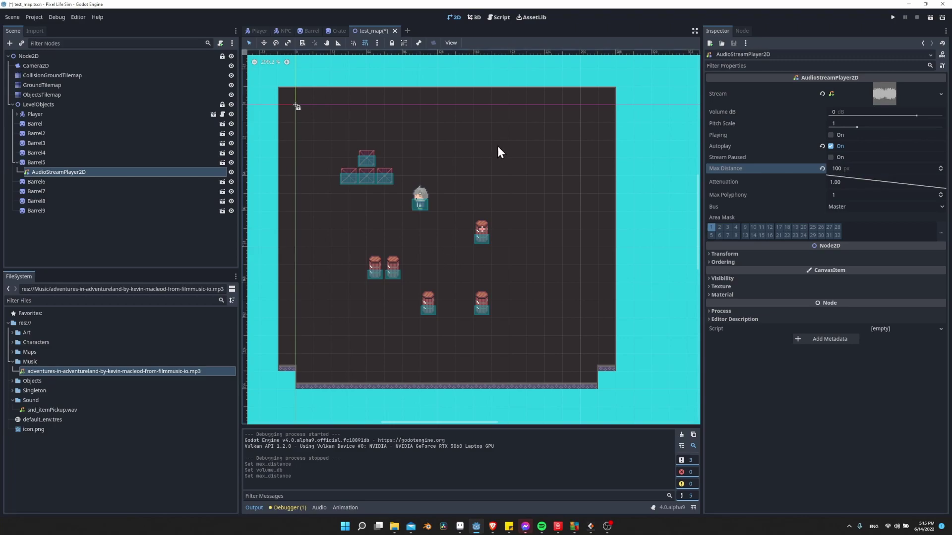
mouse_move(776, 189)
left_click(837, 111)
key("Return")
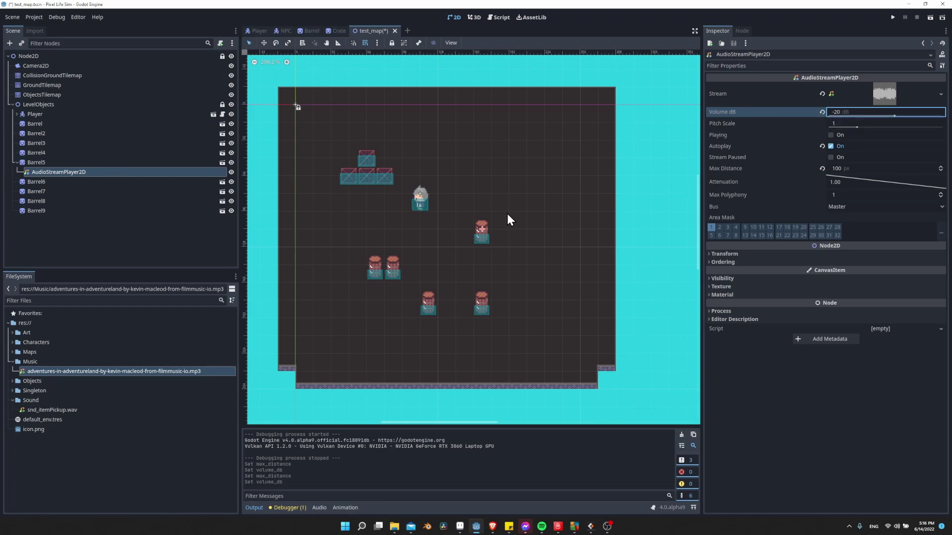
Launch the game and walk the player down-right onto Barrel5.
left_click(584, 159)
left_click(893, 17)
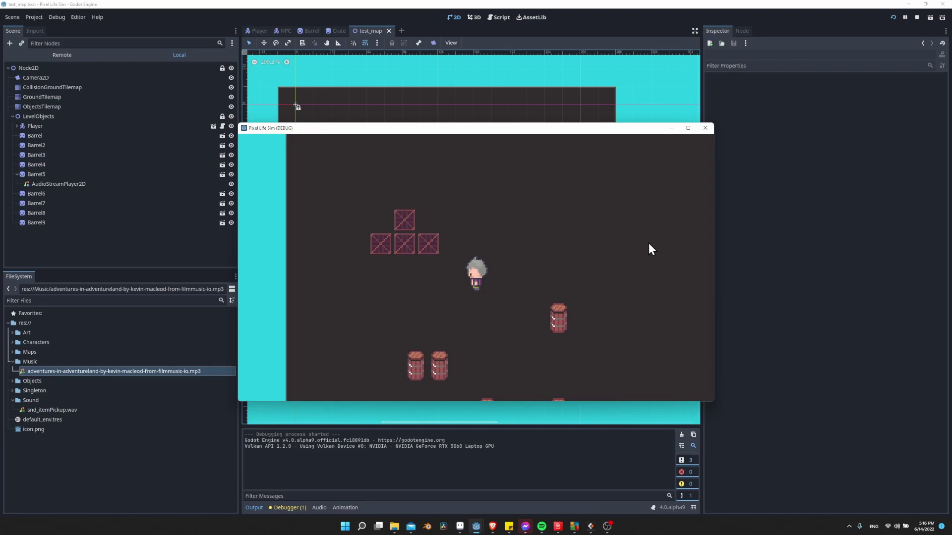
key("Right")
key("Down")
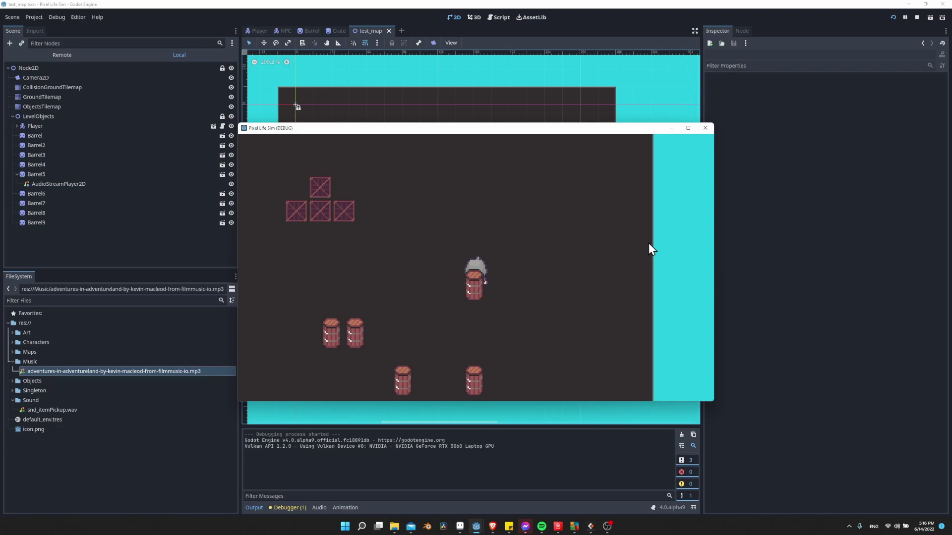
Walk the player away from and back around the barrel, then stop the game.
key("Up")
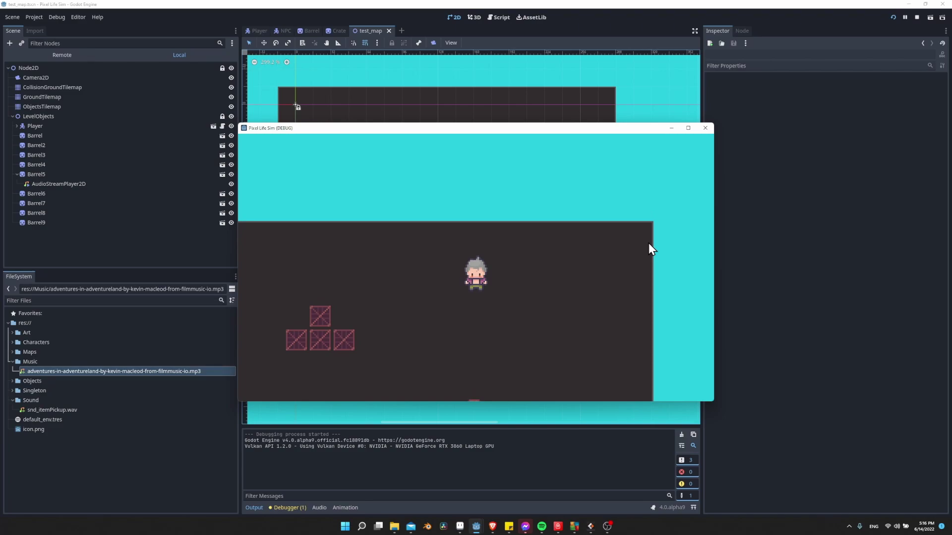
key("Down")
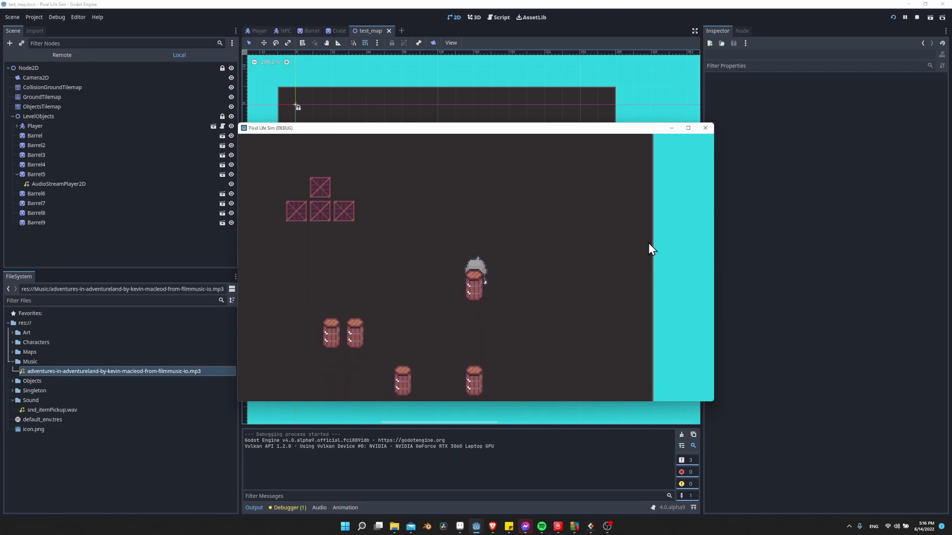
key("Left")
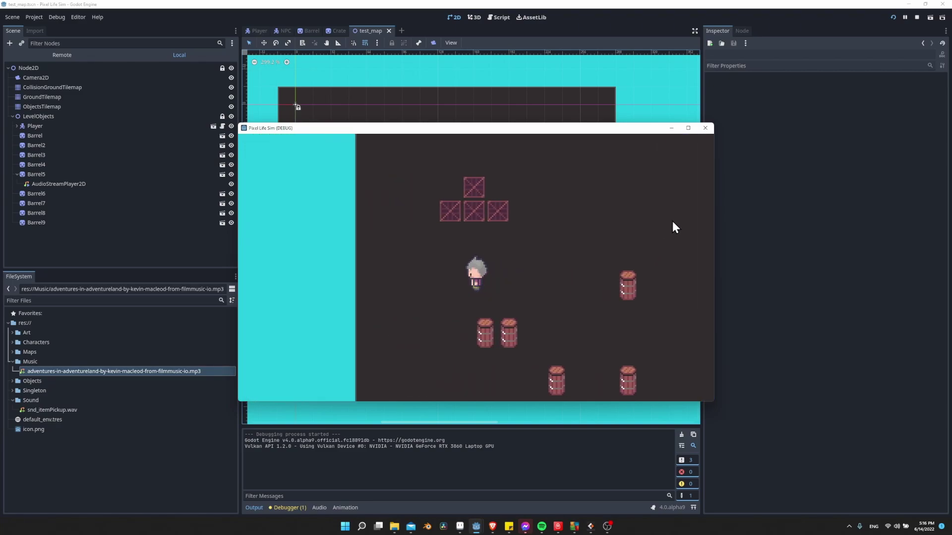
key("Right")
key("Down")
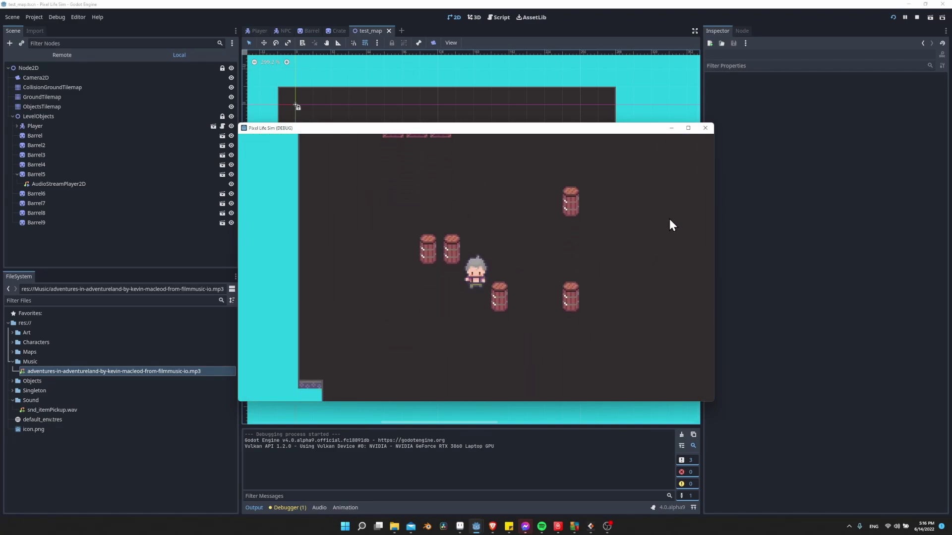
key("Right")
key("Down")
key("F8")
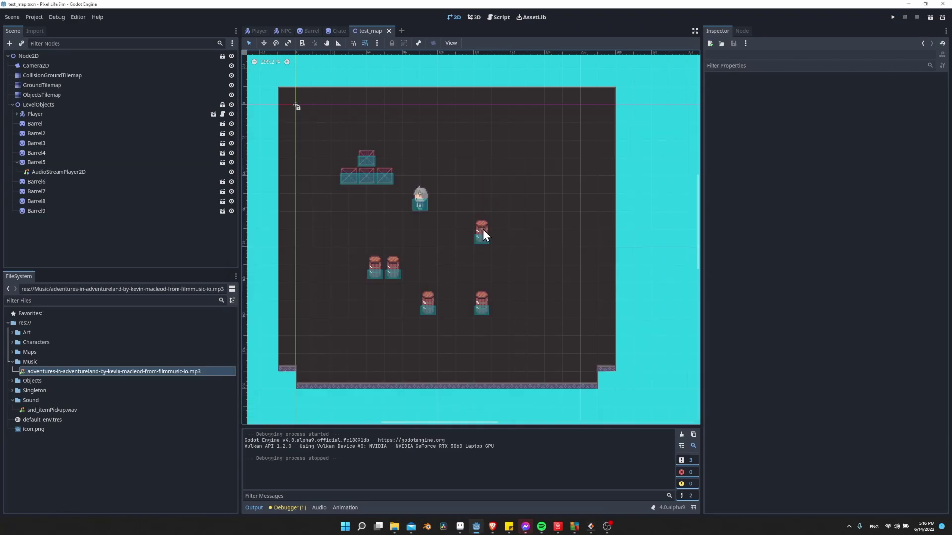
Move Barrel5 to the top-right and duplicate its AudioStreamPlayer2D.
left_click(78, 165)
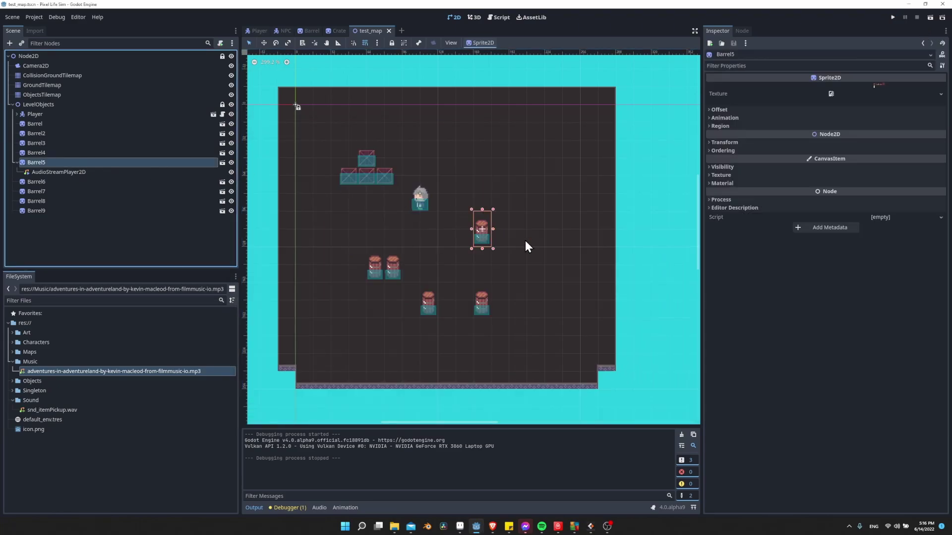
left_click_drag(484, 239, 593, 128)
left_click(67, 173)
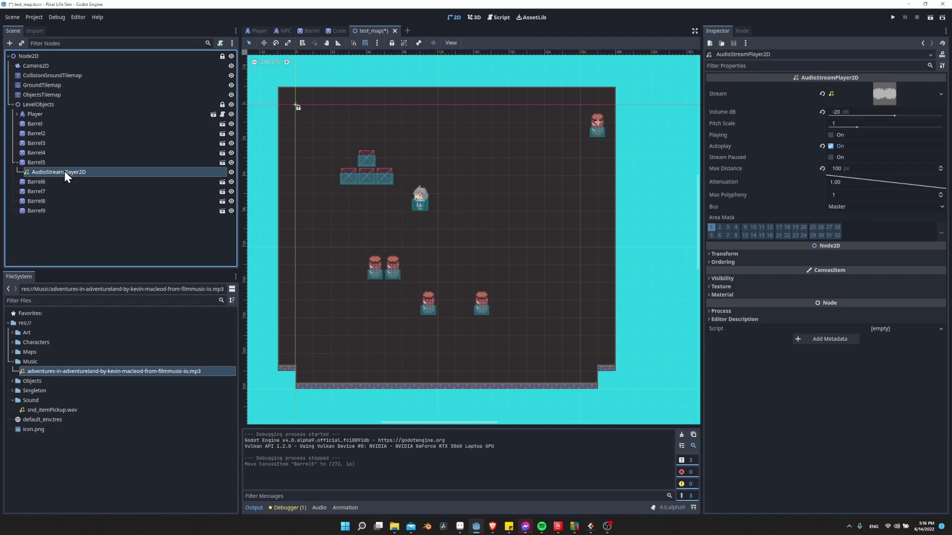
key("ctrl+d")
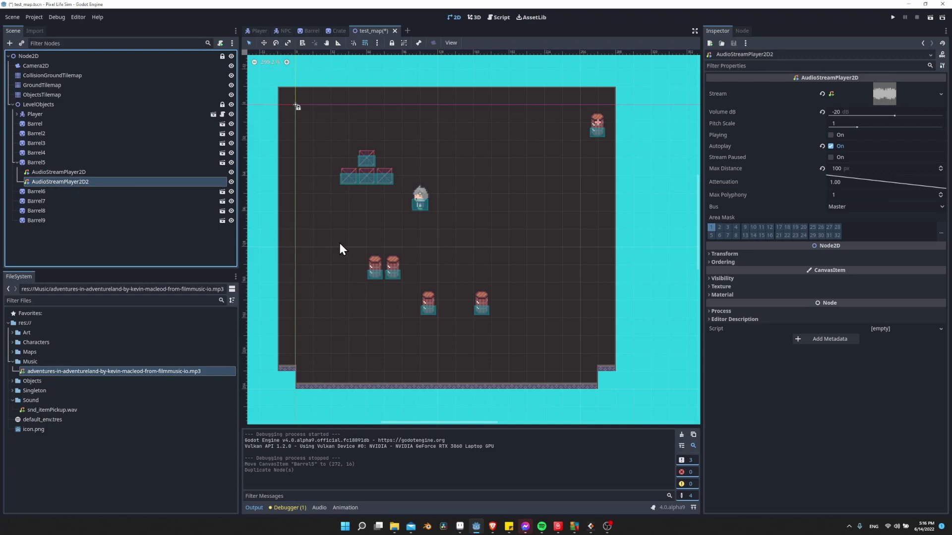
Move Barrel to the bottom-left and reparent the copied audio player under it.
left_click(376, 272)
left_click_drag(374, 272, 313, 361)
left_click_drag(68, 181, 49, 132)
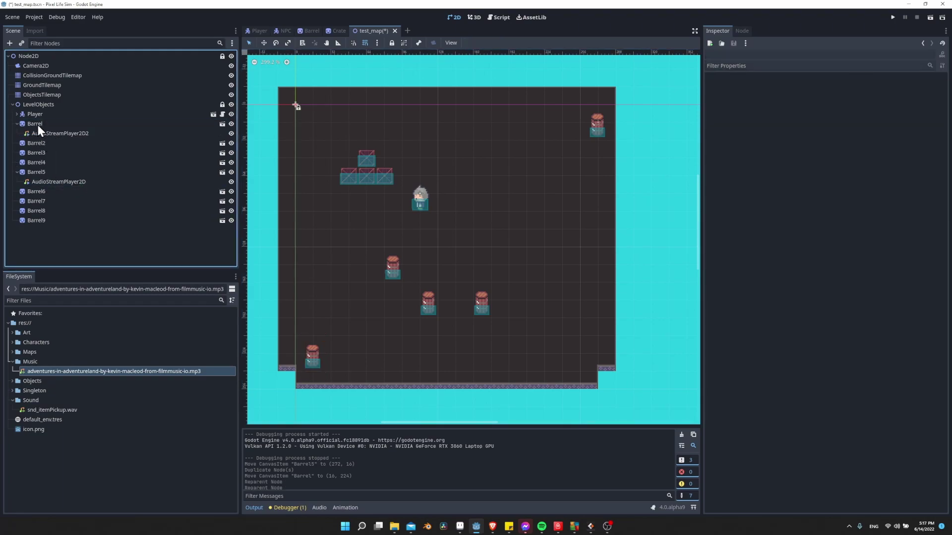
Test-run the game, walking the player down-left toward the barrels, then stop it.
left_click(893, 16)
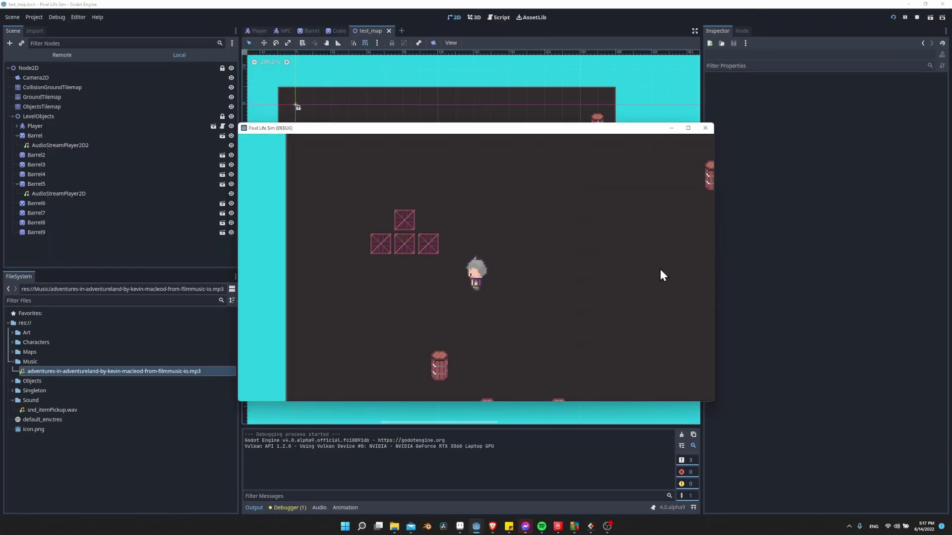
key("Left")
key("Down")
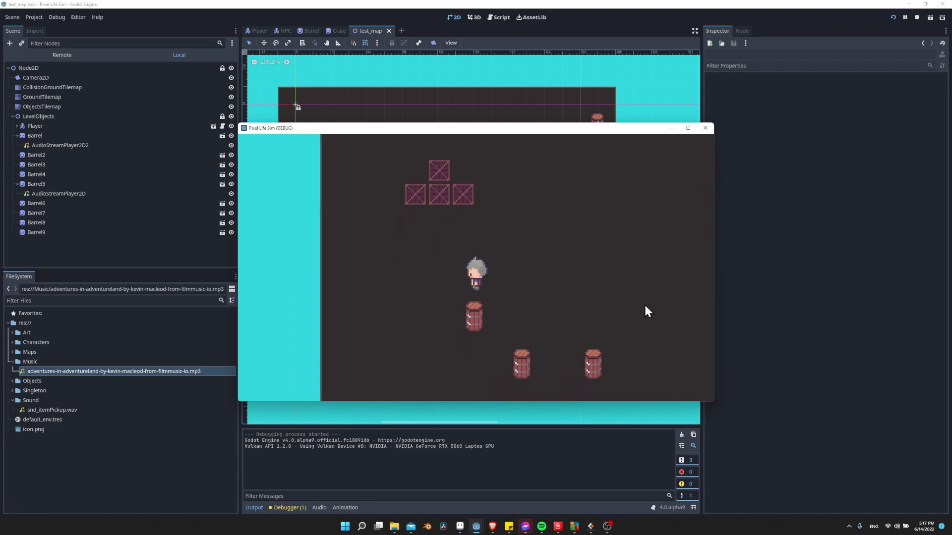
left_click(918, 17)
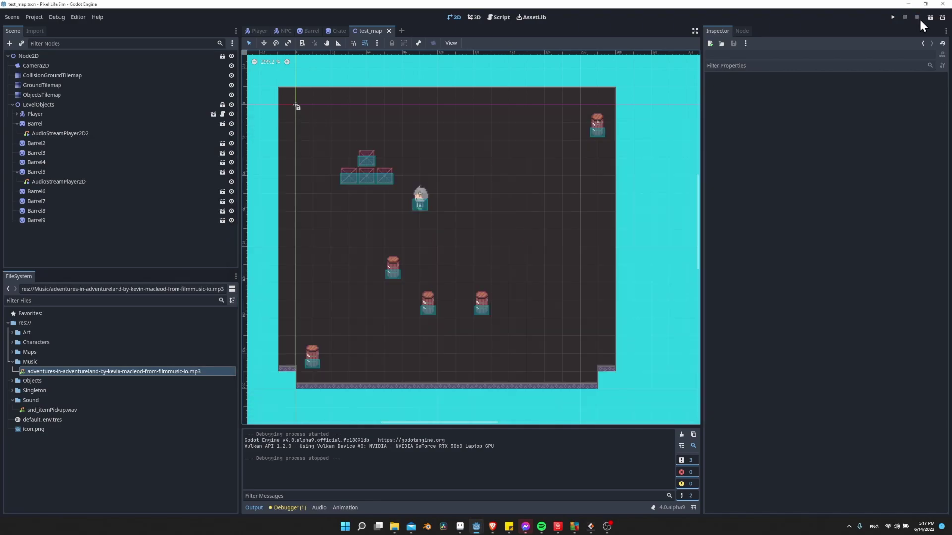
Reset AudioStreamPlayer2D2's Transform Position to 0, 0 and save the scene.
left_click(75, 134)
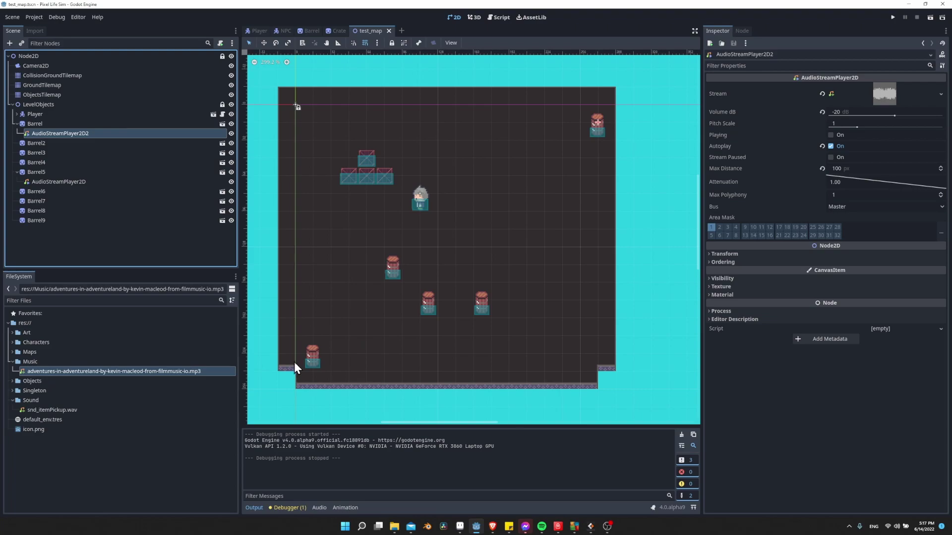
left_click(712, 254)
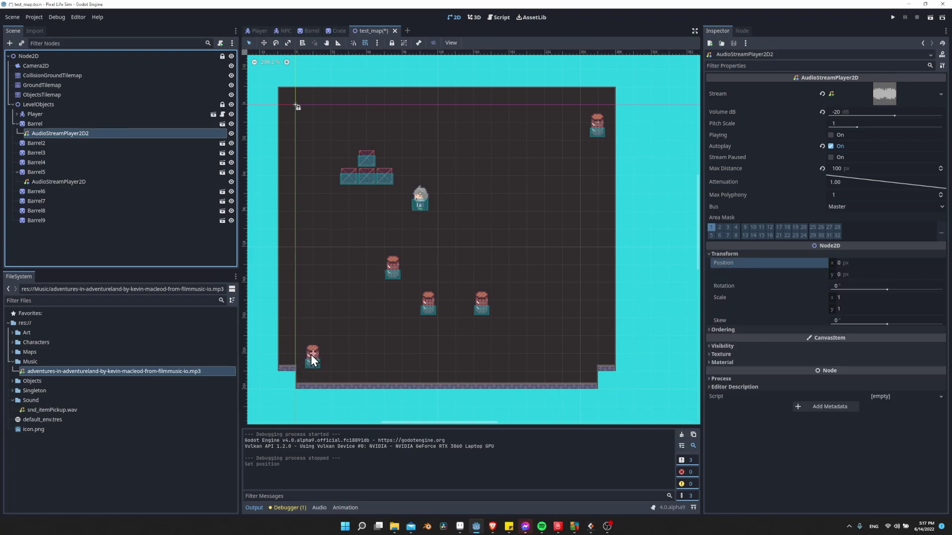
left_click(70, 182)
left_click(58, 135)
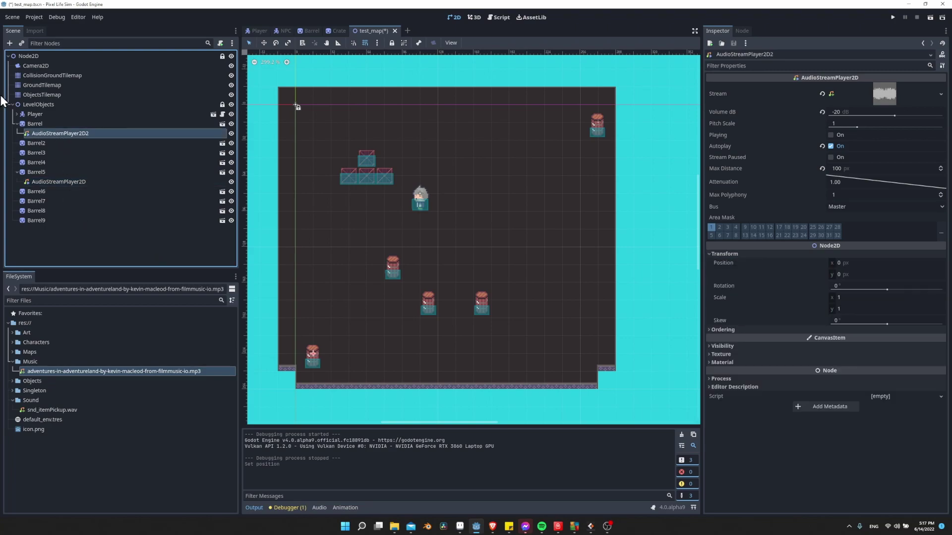
key("ctrl+s")
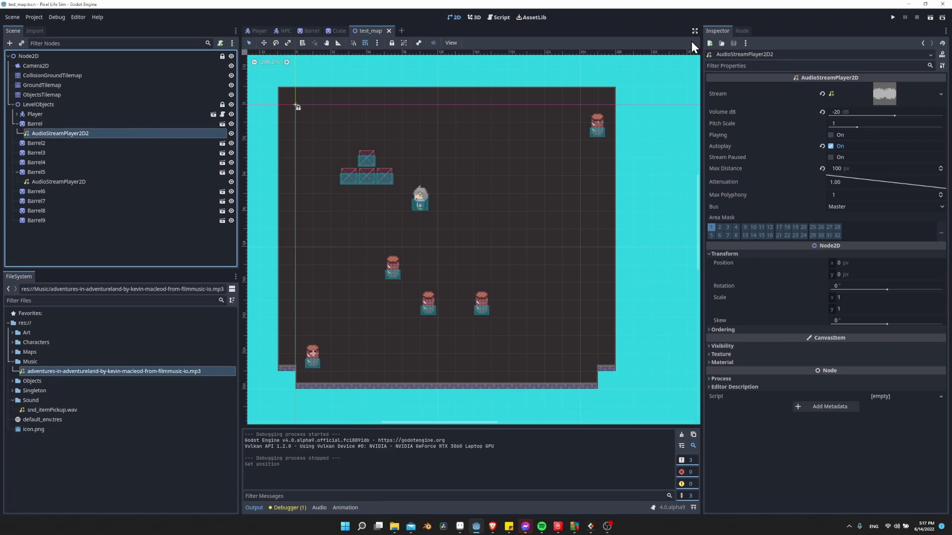
left_click(894, 17)
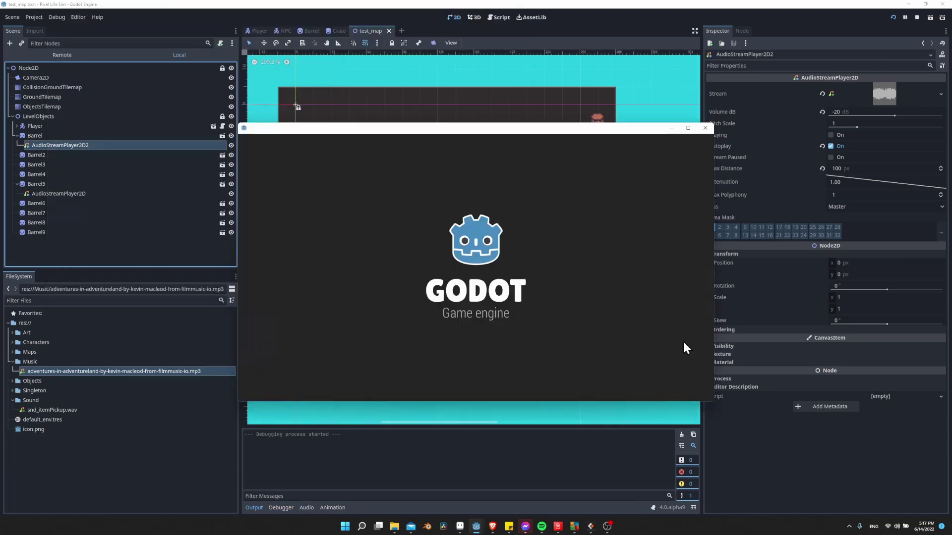
key("Down")
key("Left")
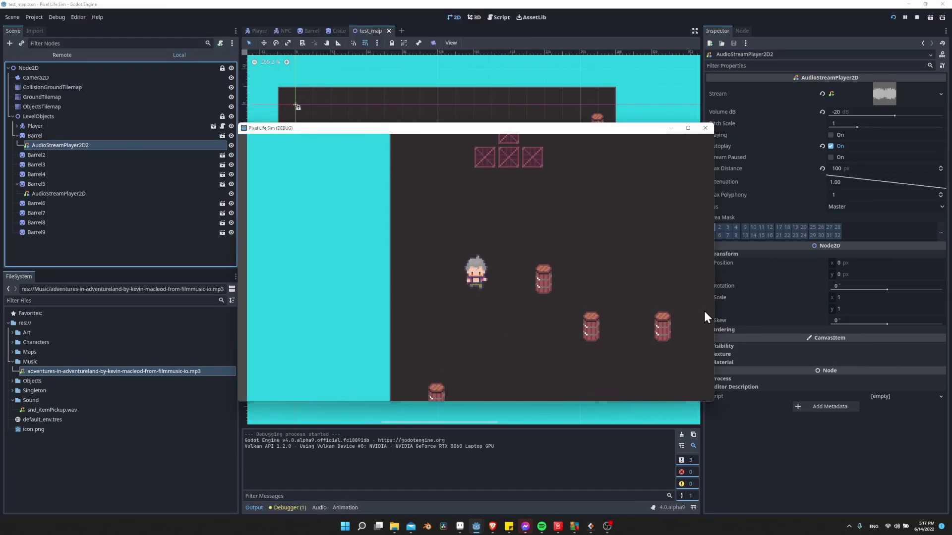
key("Down")
key("Left")
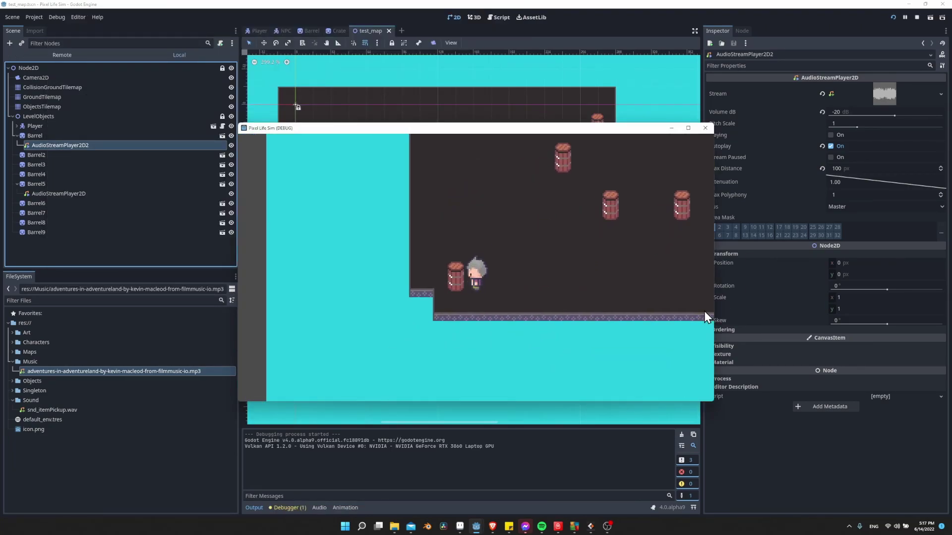
key("Up")
key("Right")
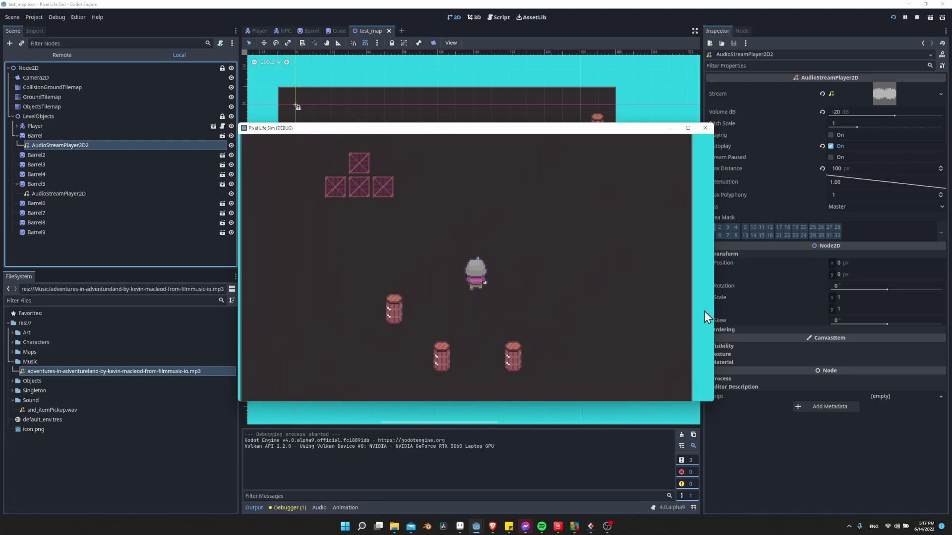
key("Up")
key("Right")
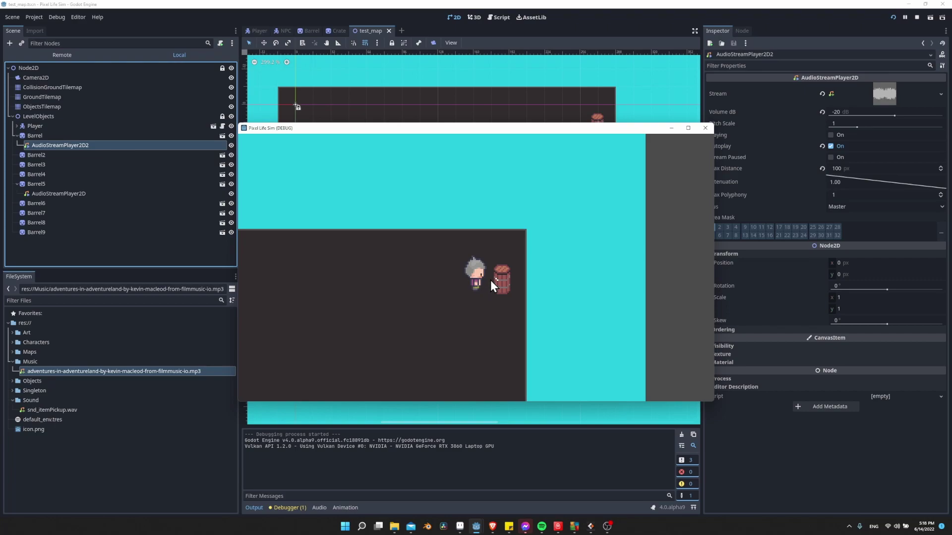
key("Down")
key("Left")
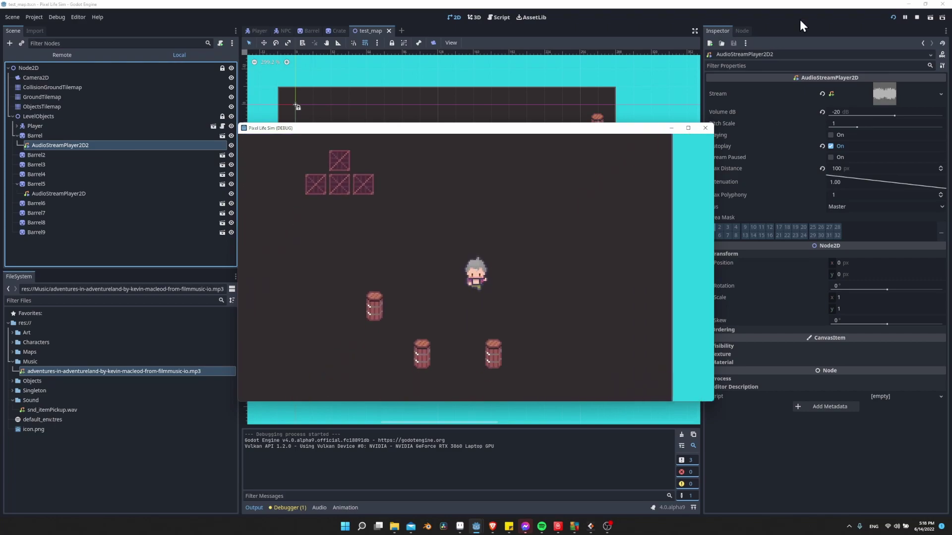
left_click(917, 17)
key("ctrl+s")
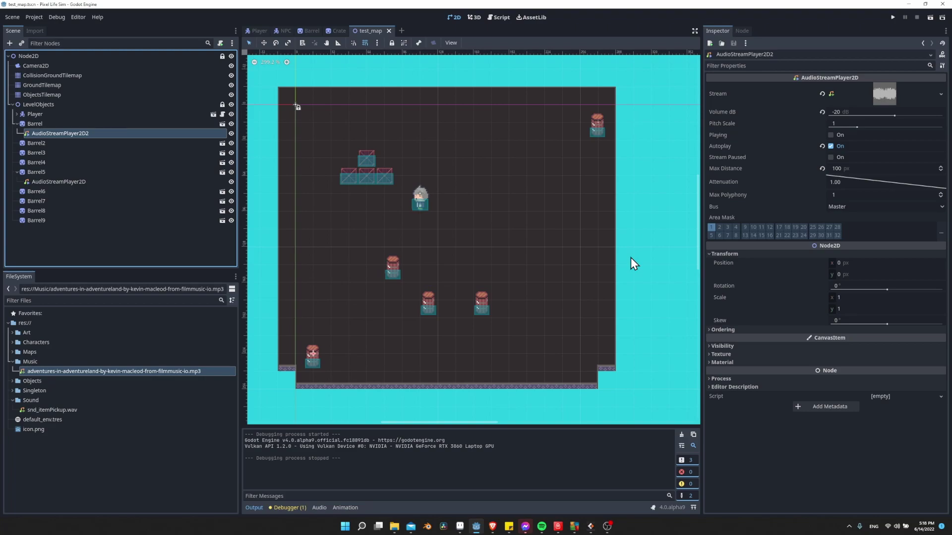